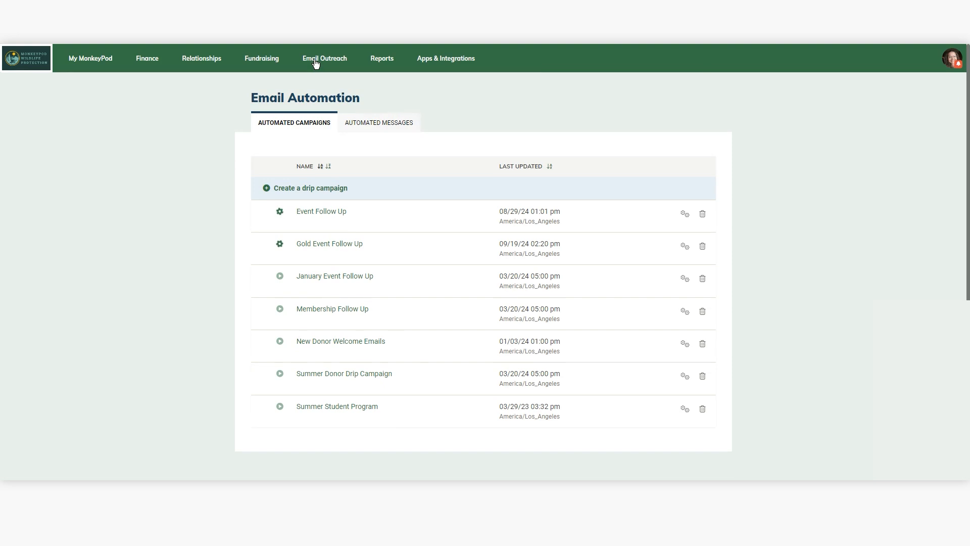
# Open the automated messages in Email Automation, start a new message and look through its email template options
pyautogui.click(314, 61)
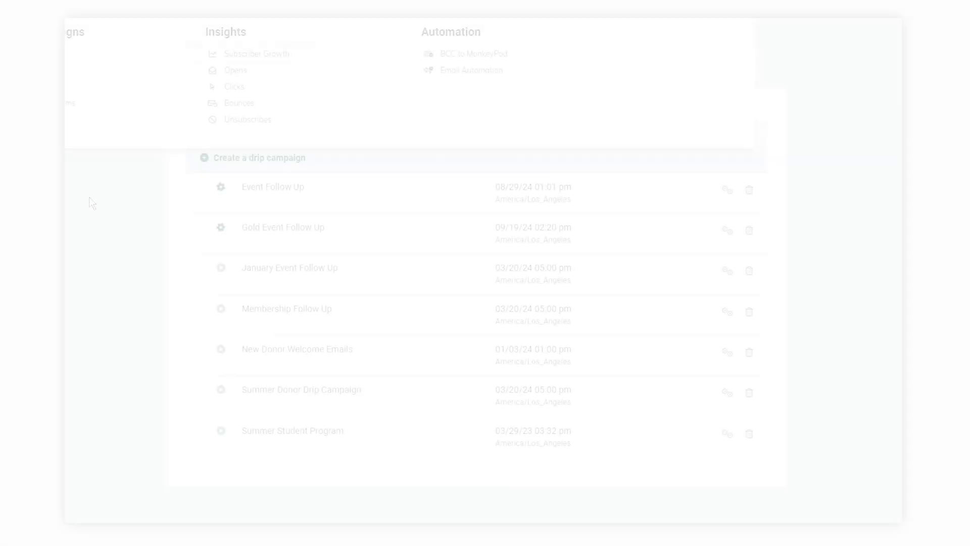
pyautogui.click(176, 222)
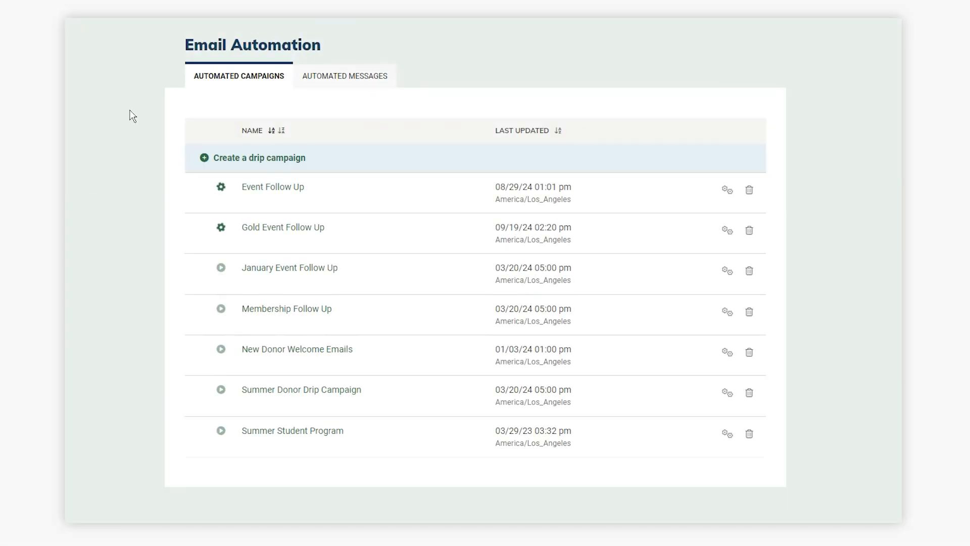
pyautogui.click(342, 81)
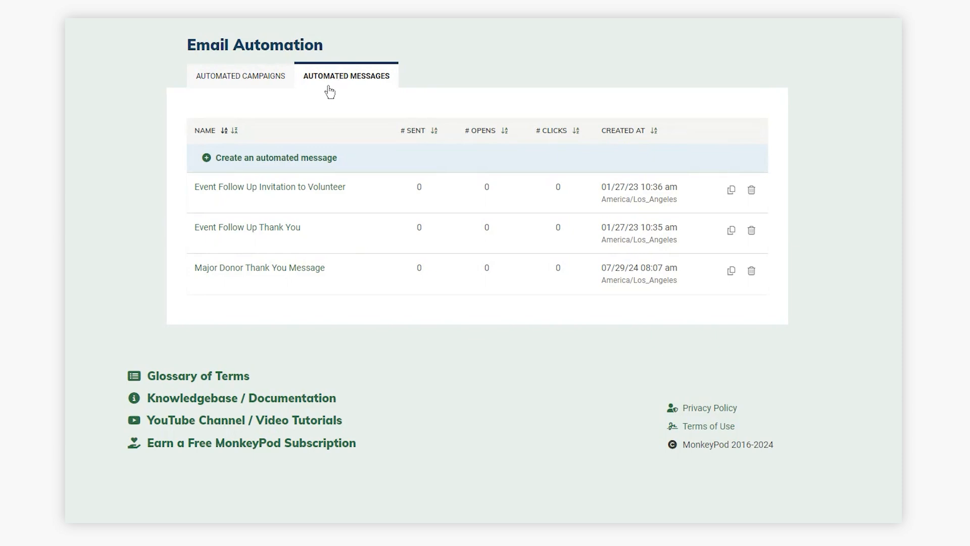
pyautogui.click(273, 160)
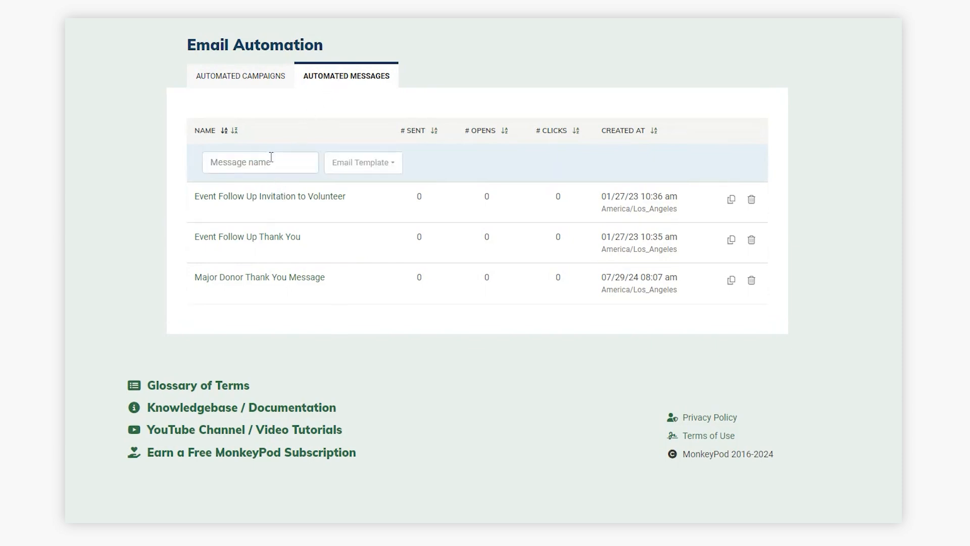
pyautogui.click(352, 172)
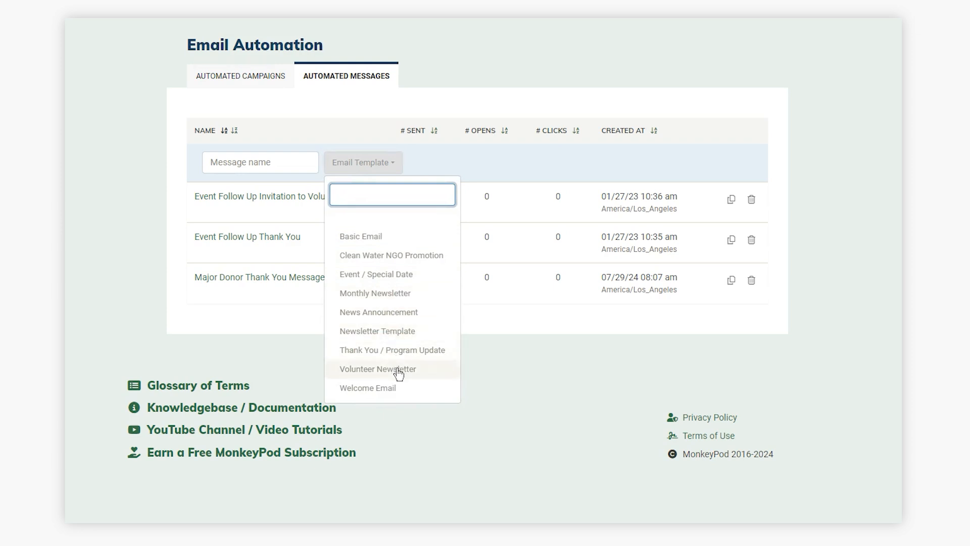
pyautogui.click(898, 244)
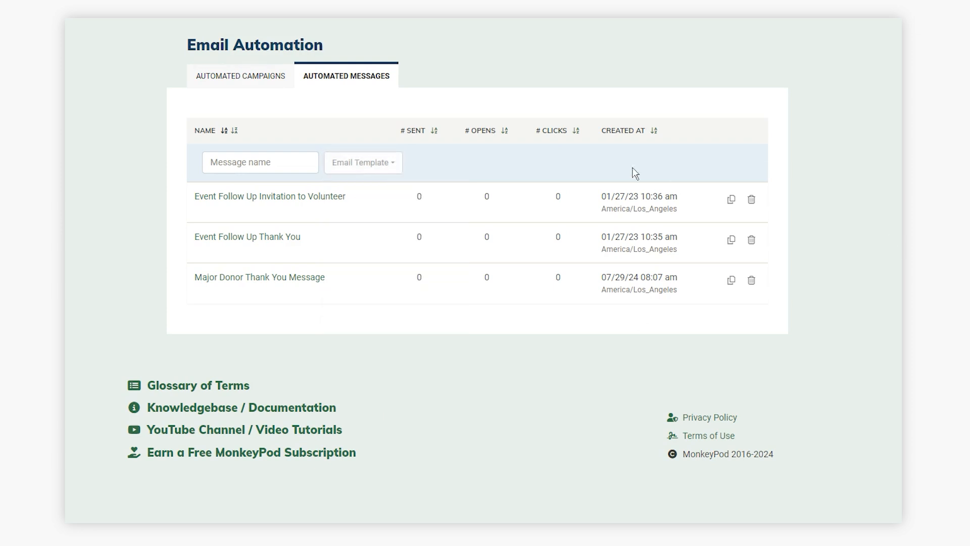
# Create a drip campaign named Gold Event Follow Up that uses a new email list
pyautogui.click(264, 79)
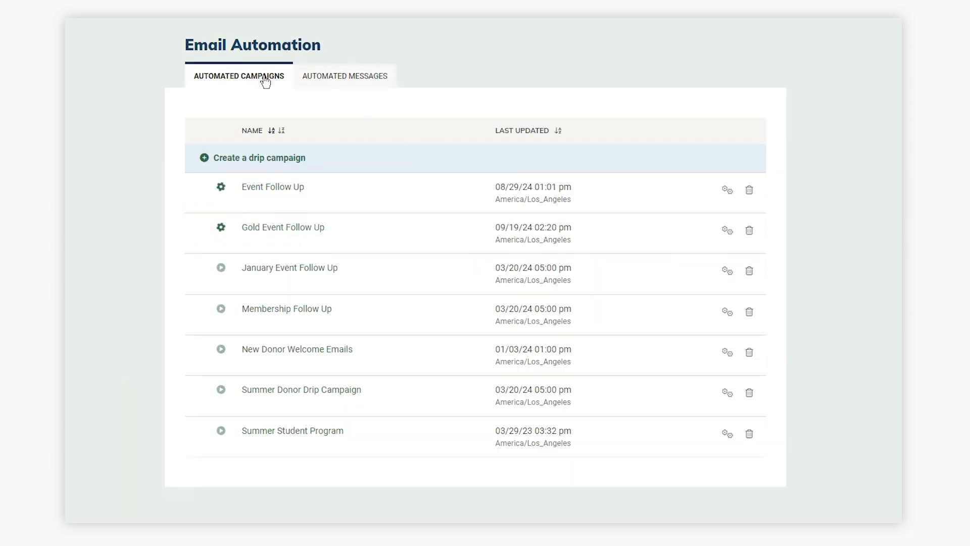
pyautogui.click(272, 230)
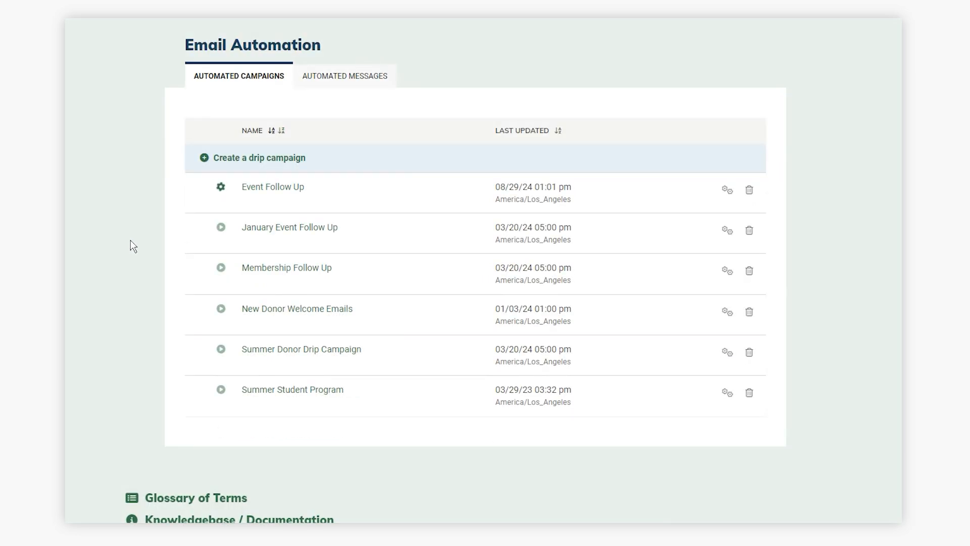
pyautogui.click(219, 160)
pyautogui.click(217, 162)
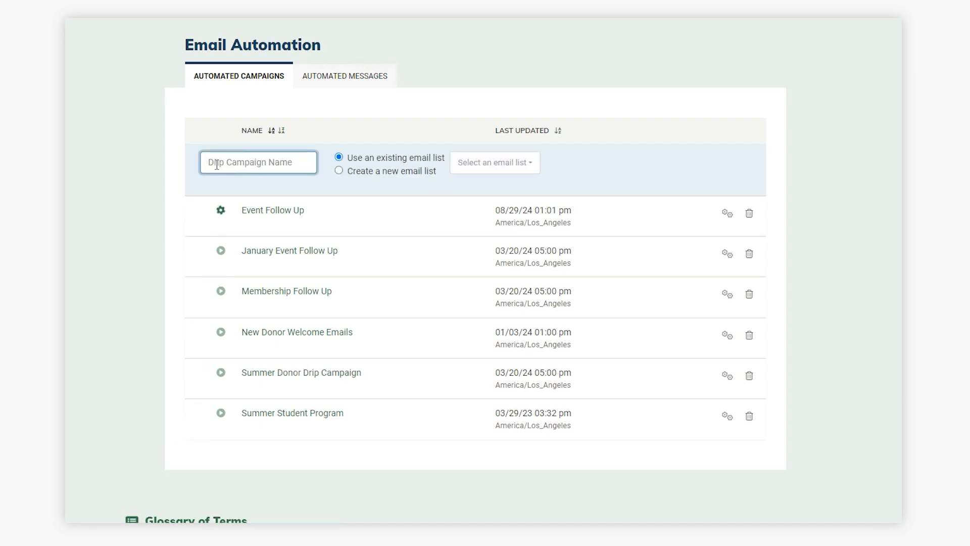
pyautogui.write('Gold Event Follow Up')
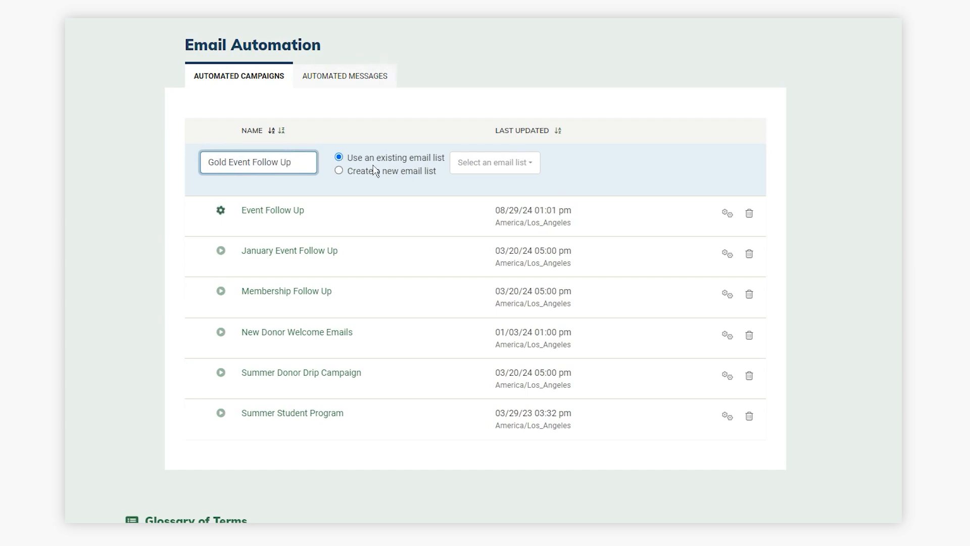
pyautogui.click(408, 170)
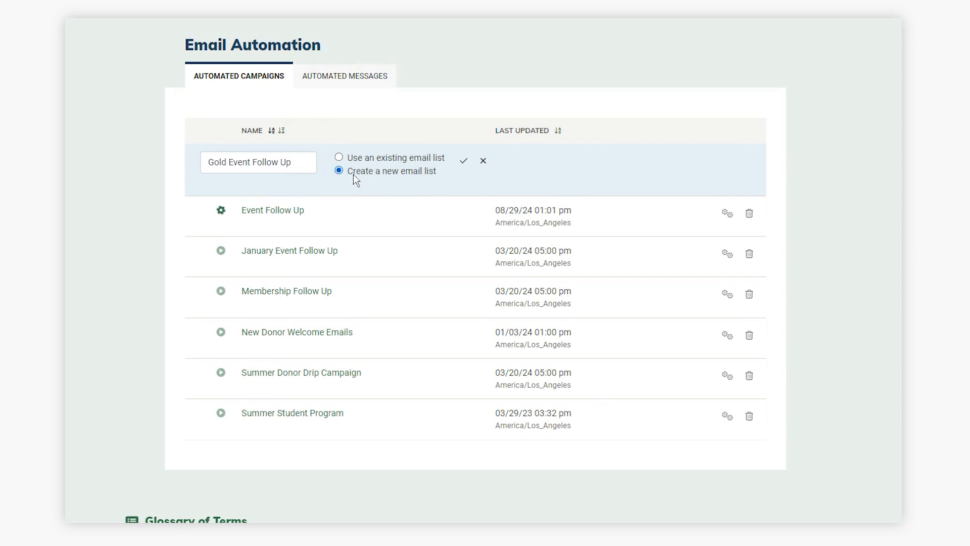
pyautogui.click(461, 160)
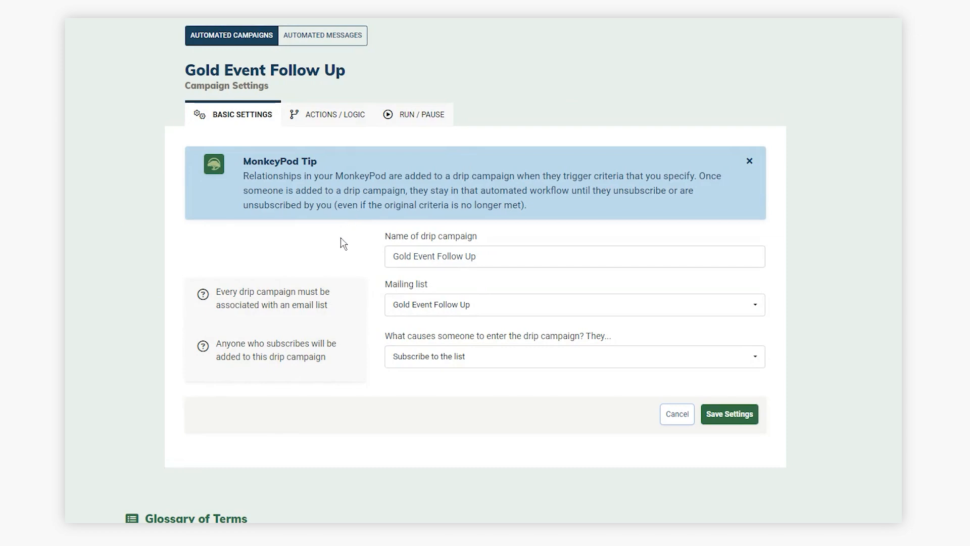
# Set campaign entry to completing the Registration is received step in the Golf Tournament Registration pipeline, and save the settings
pyautogui.click(497, 257)
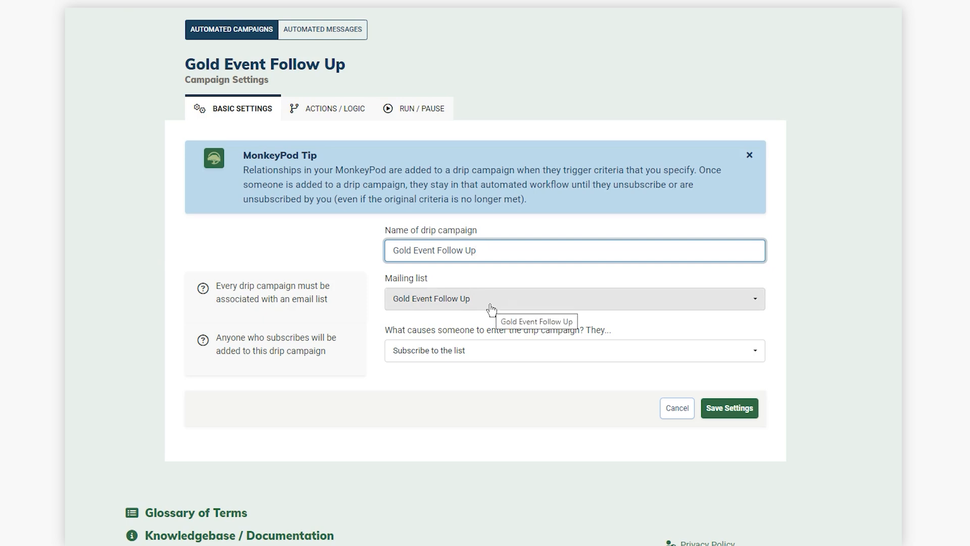
pyautogui.click(465, 356)
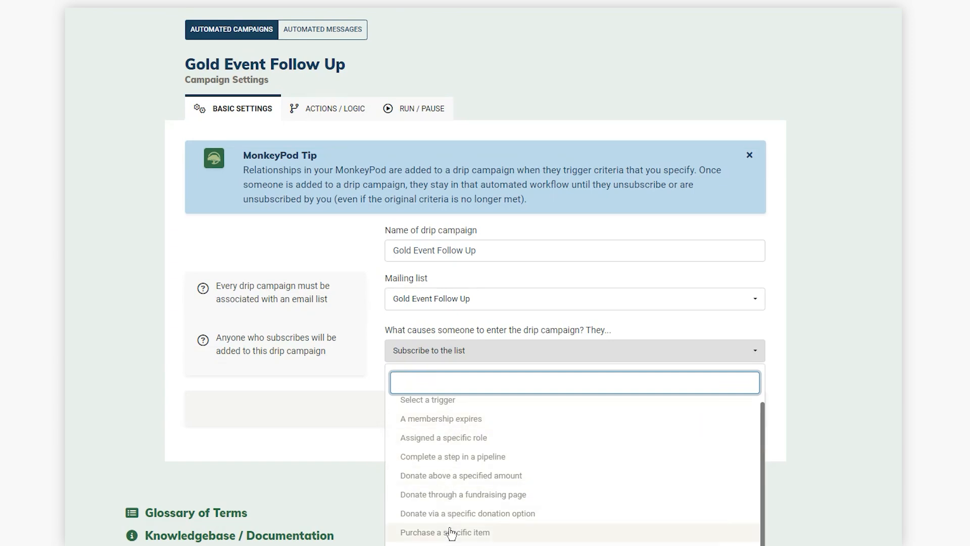
pyautogui.click(464, 465)
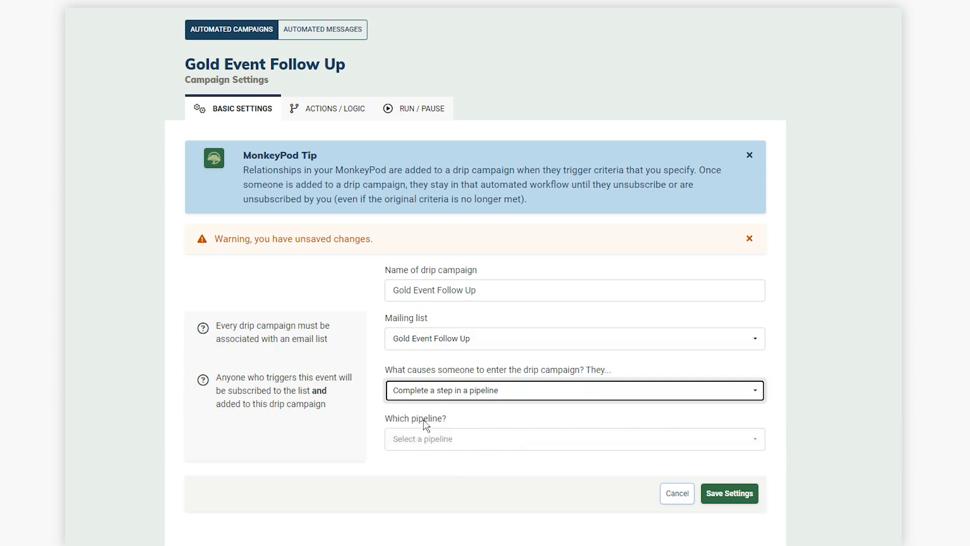
pyautogui.click(426, 440)
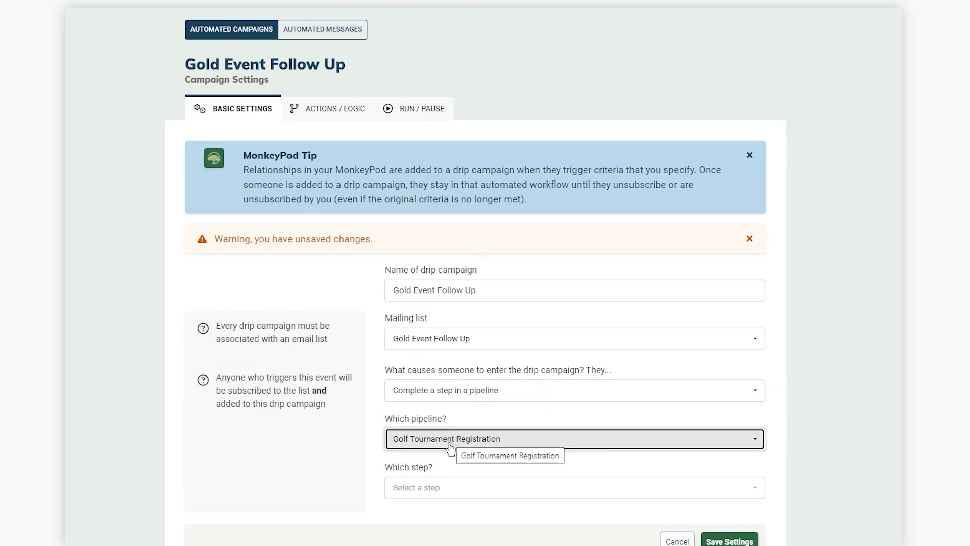
pyautogui.click(442, 490)
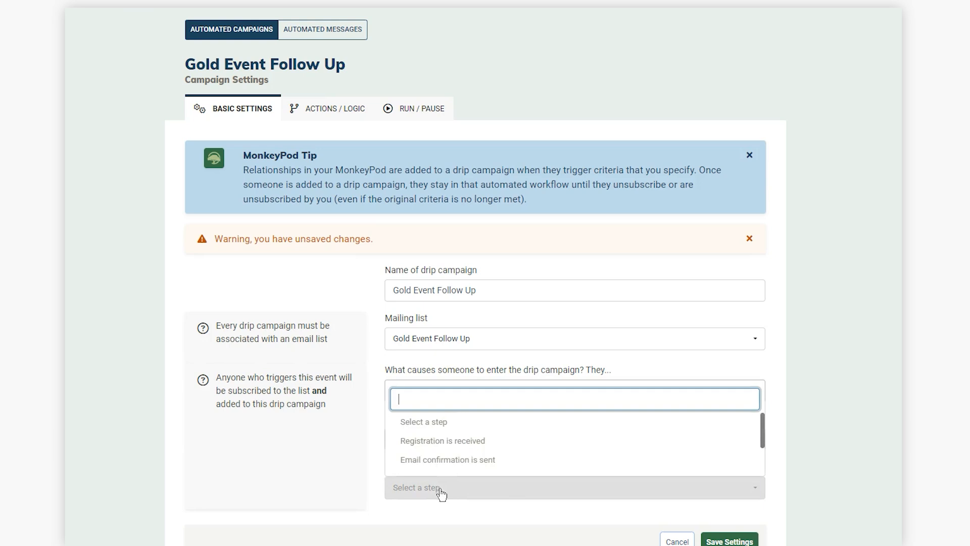
pyautogui.click(439, 441)
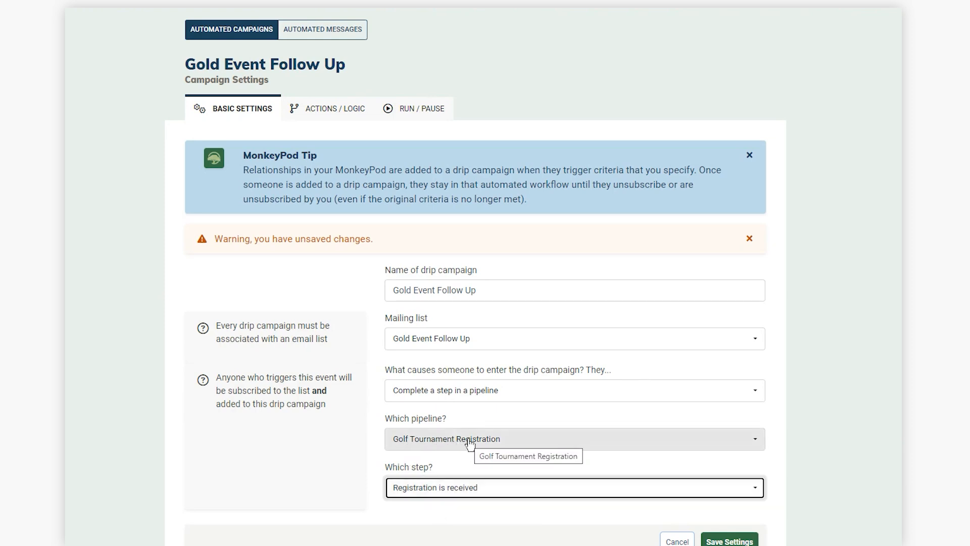
pyautogui.click(721, 542)
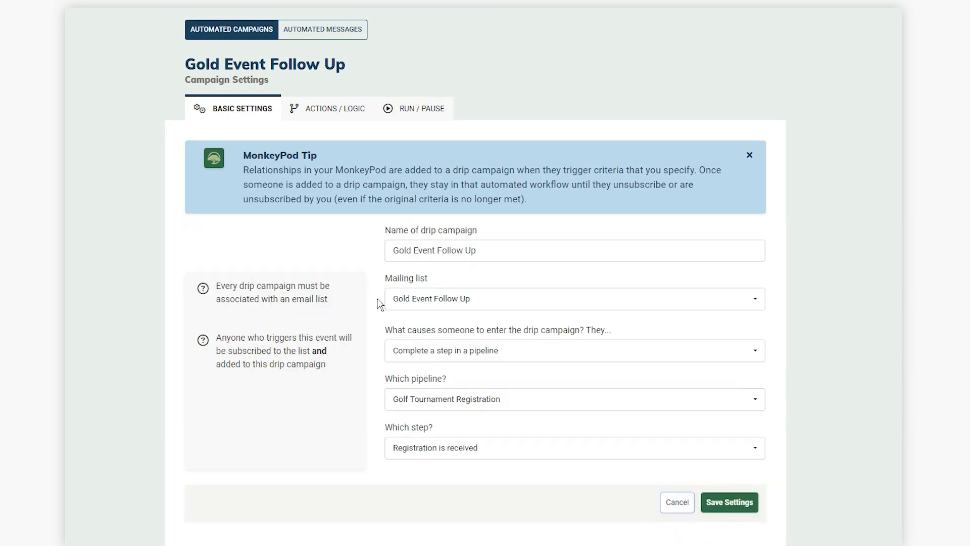
# Add a first action to the campaign logic that sends the Event Follow Up Thank You email
pyautogui.click(311, 120)
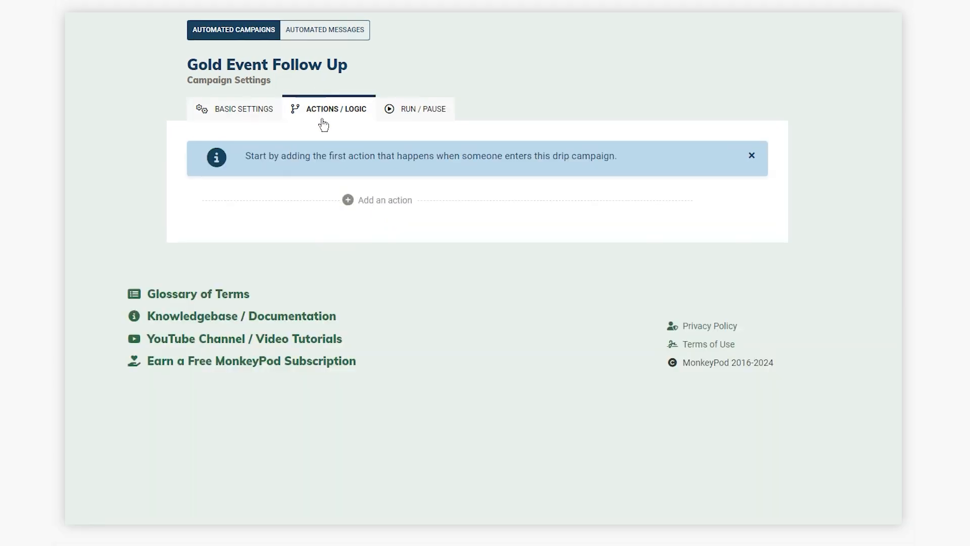
pyautogui.click(373, 204)
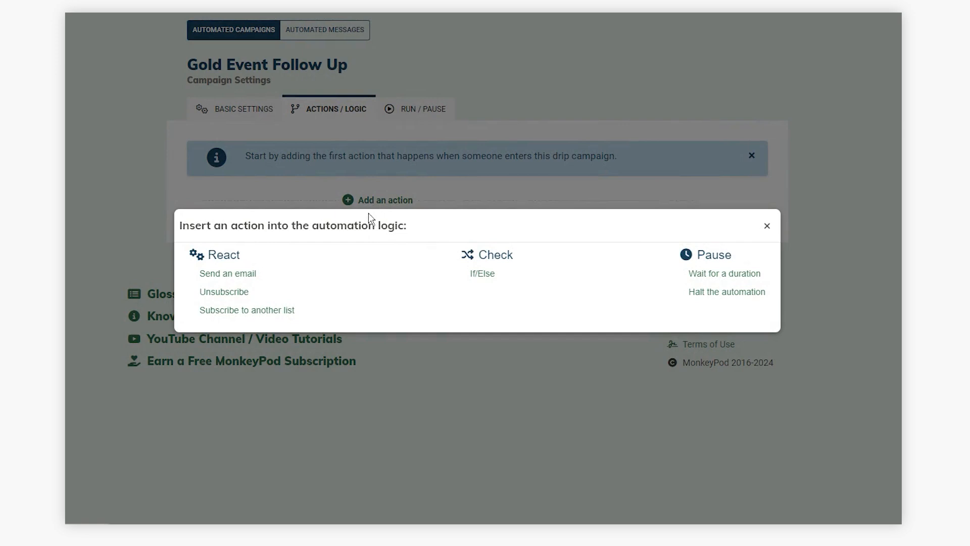
pyautogui.click(228, 274)
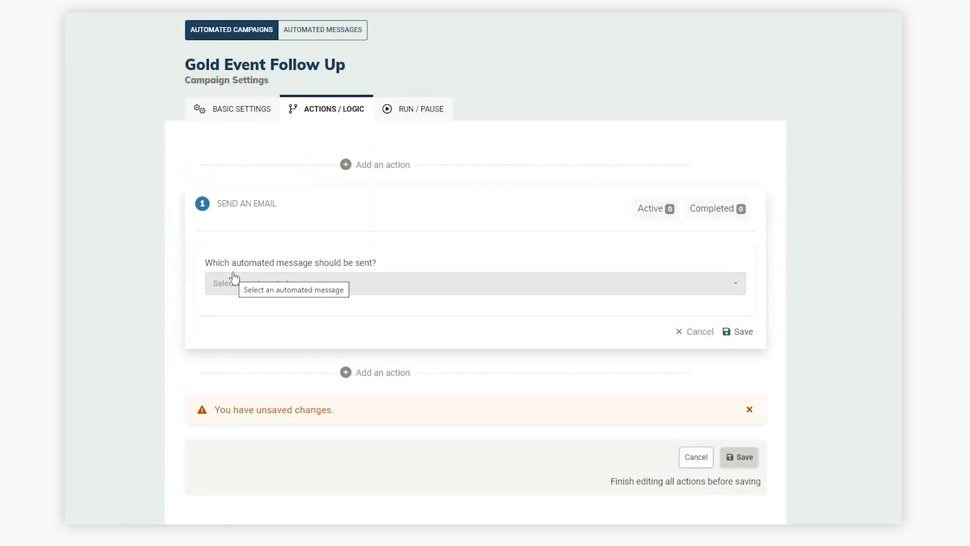
pyautogui.scroll(-2, 234, 277)
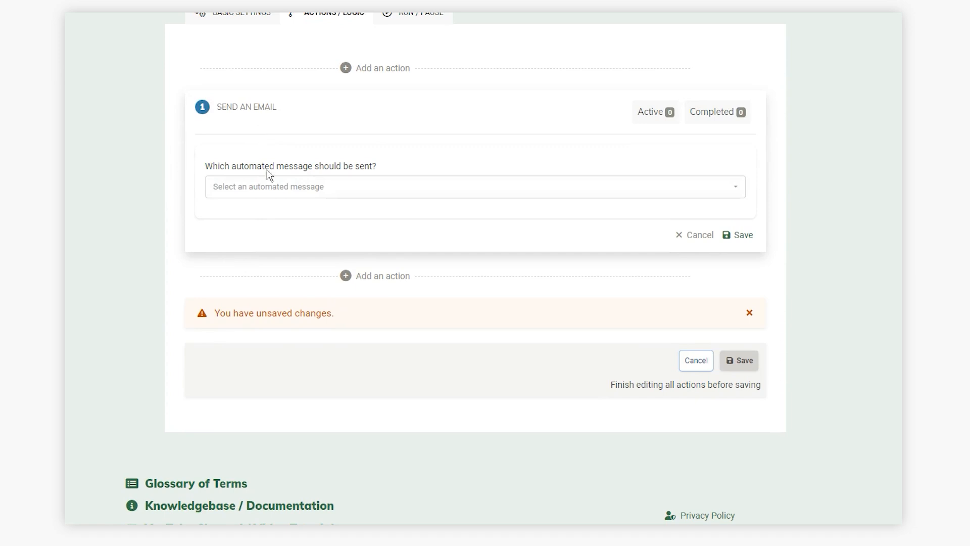
pyautogui.scroll(2, 271, 202)
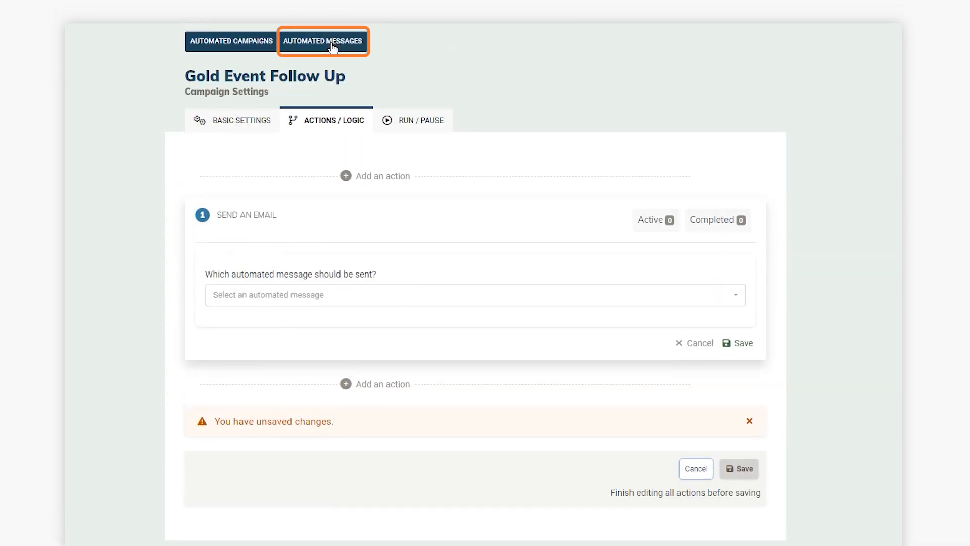
pyautogui.click(297, 295)
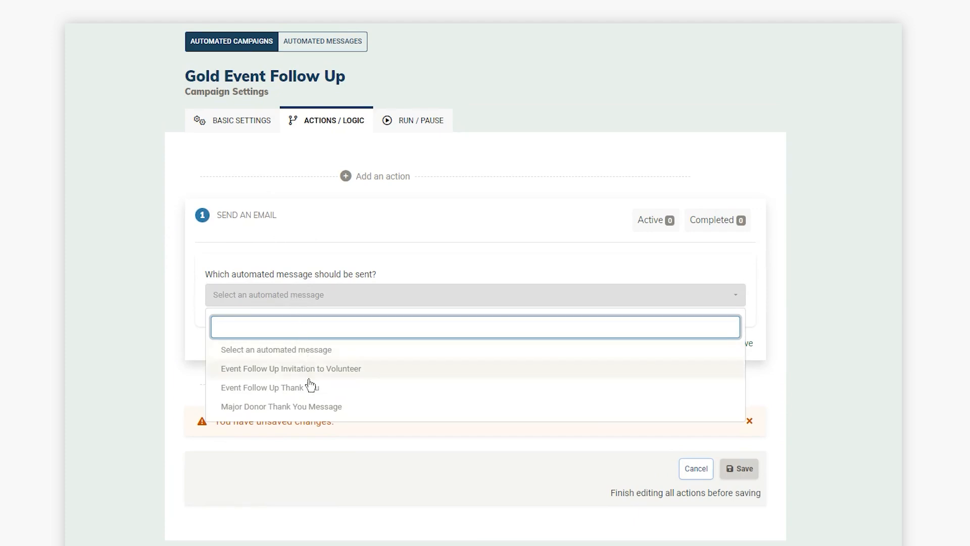
pyautogui.click(298, 391)
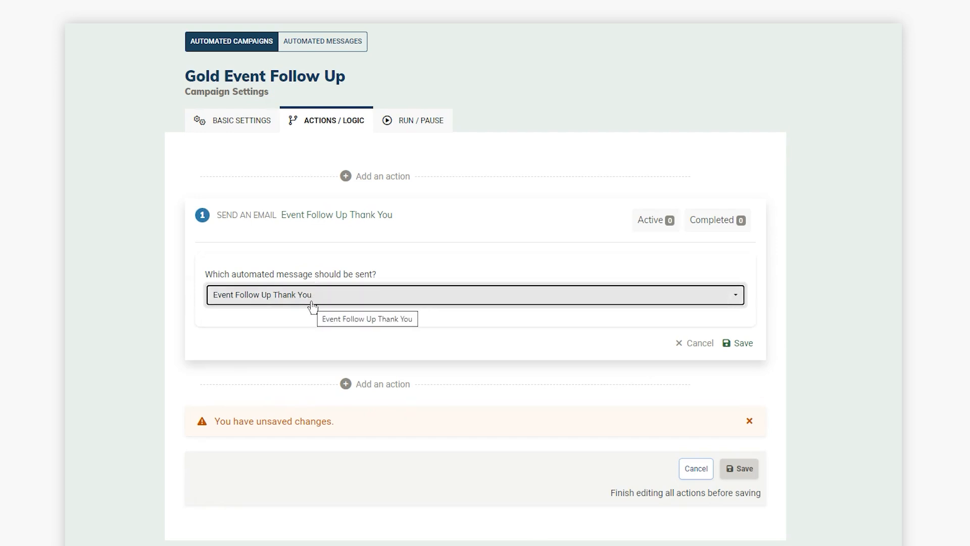
# Add a wait of 1 week after the thank-you email action
pyautogui.click(347, 385)
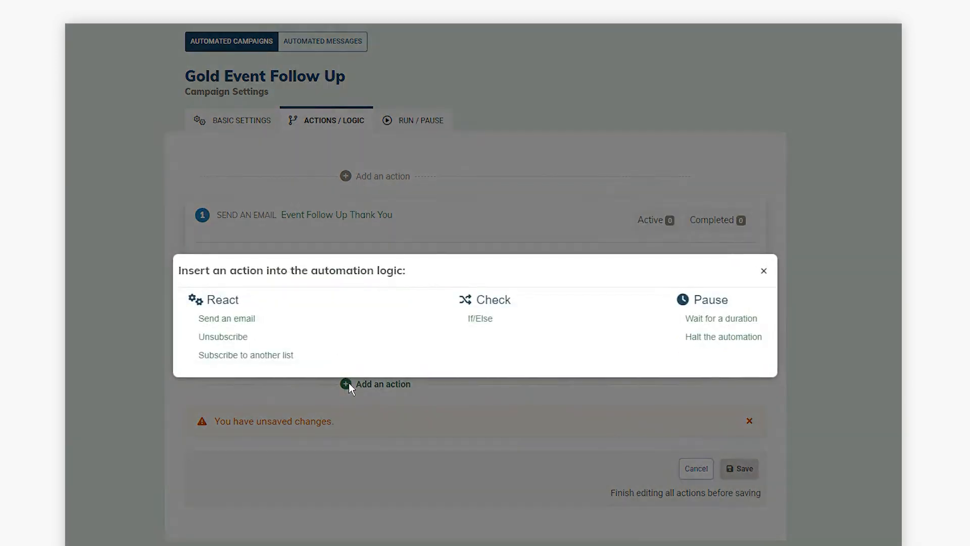
pyautogui.click(718, 319)
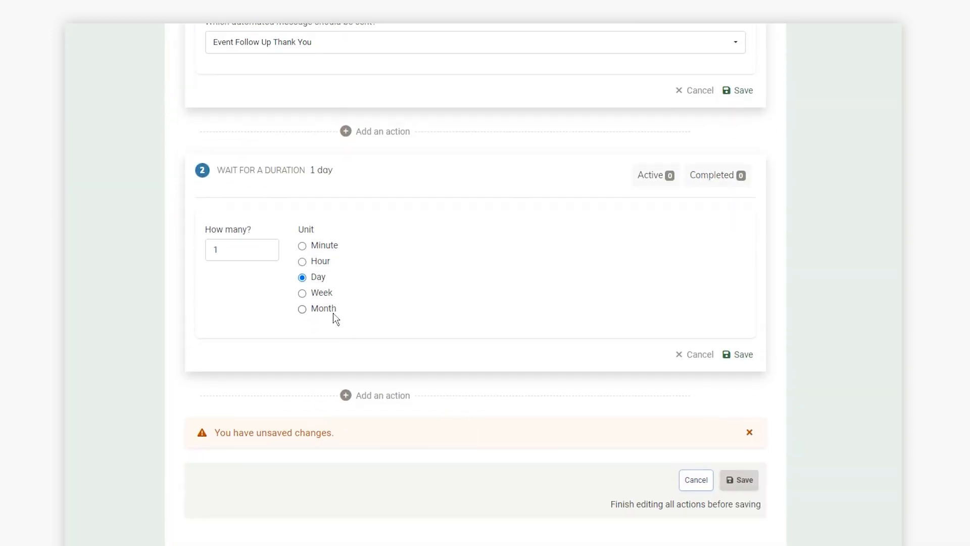
pyautogui.click(303, 295)
# Add an action after the wait that sends the Event Follow Up Invitation to Volunteer email
pyautogui.click(346, 395)
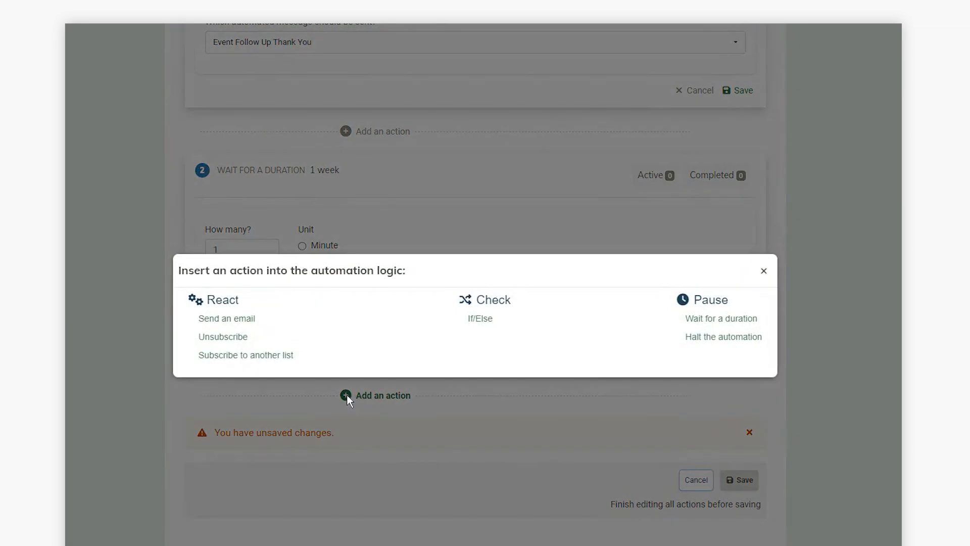
pyautogui.click(243, 320)
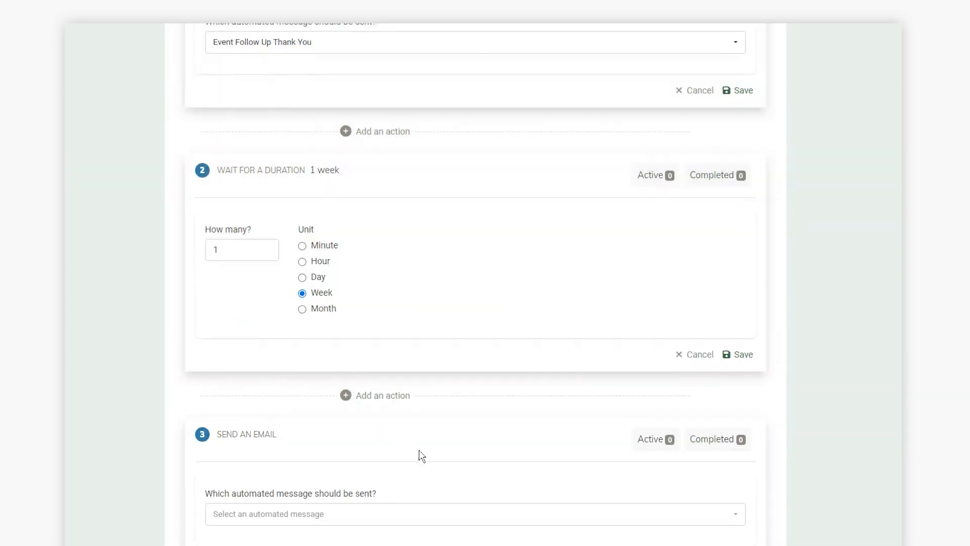
pyautogui.scroll(-5, 420, 454)
pyautogui.click(424, 240)
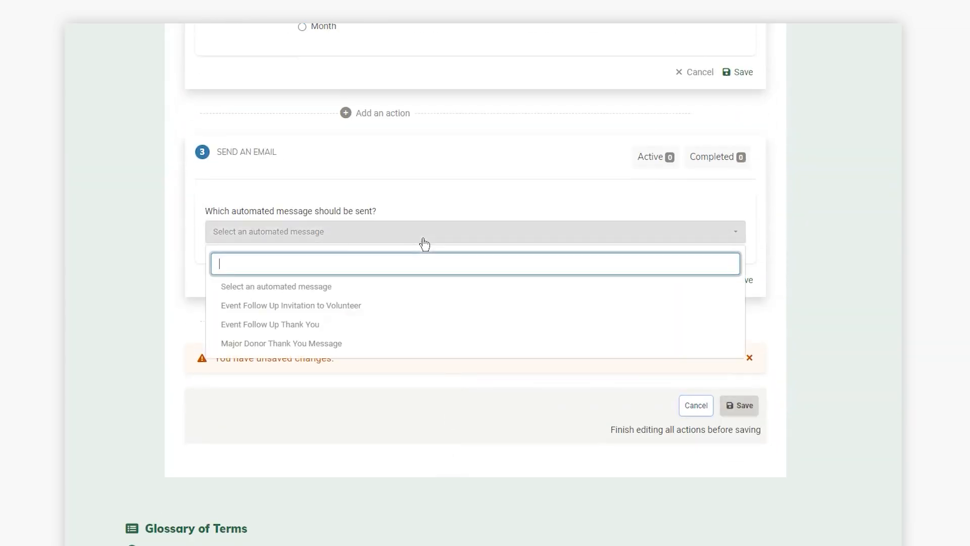
pyautogui.click(399, 310)
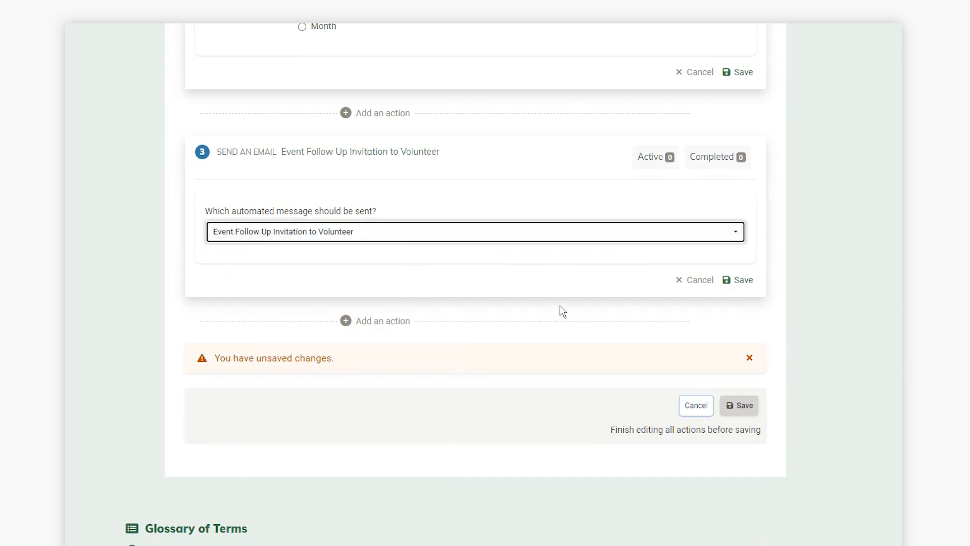
# Save the individual settings of the volunteer invitation, wait and thank-you actions
pyautogui.click(737, 281)
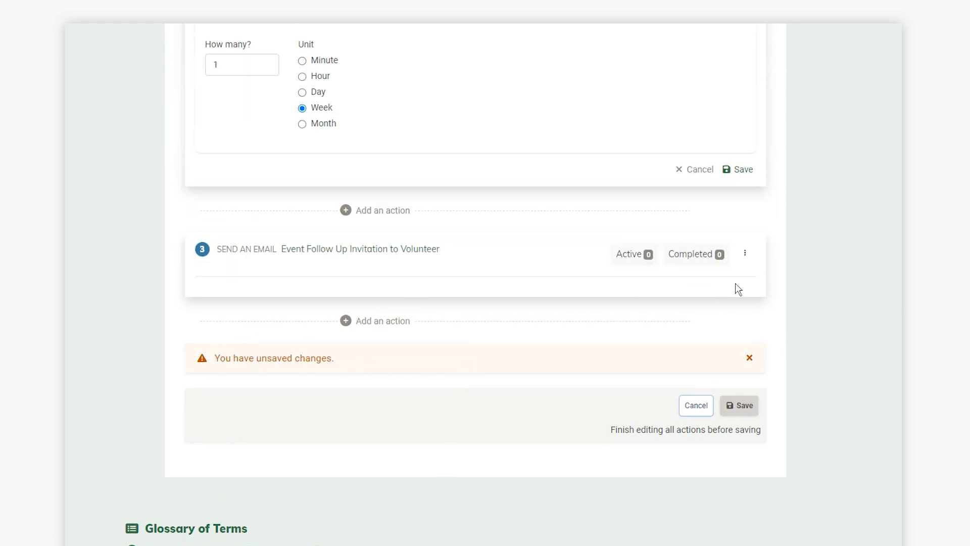
pyautogui.click(740, 168)
pyautogui.scroll(3, 746, 182)
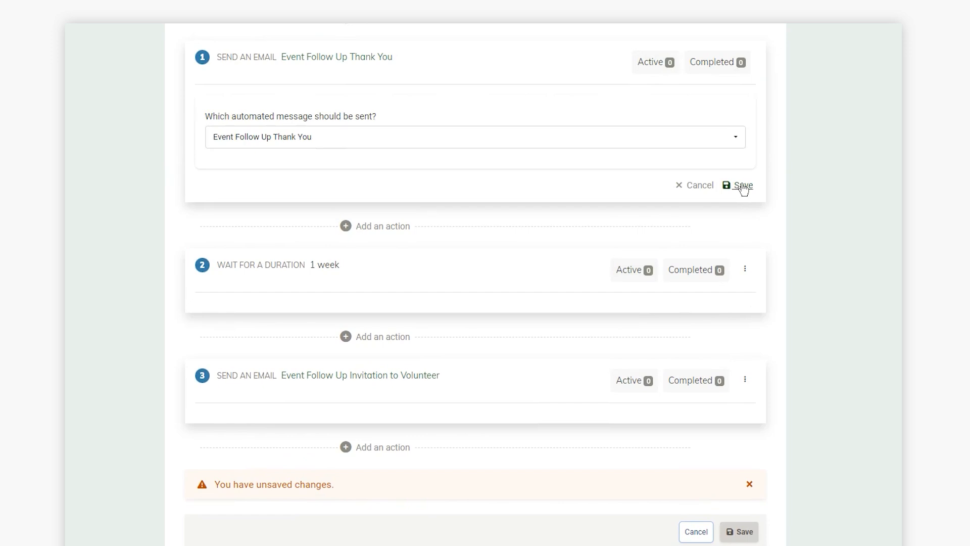
pyautogui.click(741, 186)
# Add a 1-day If/Else check after the last email, with the condition that the Event Follow Up Invitation to Volunteer message was opened
pyautogui.click(352, 354)
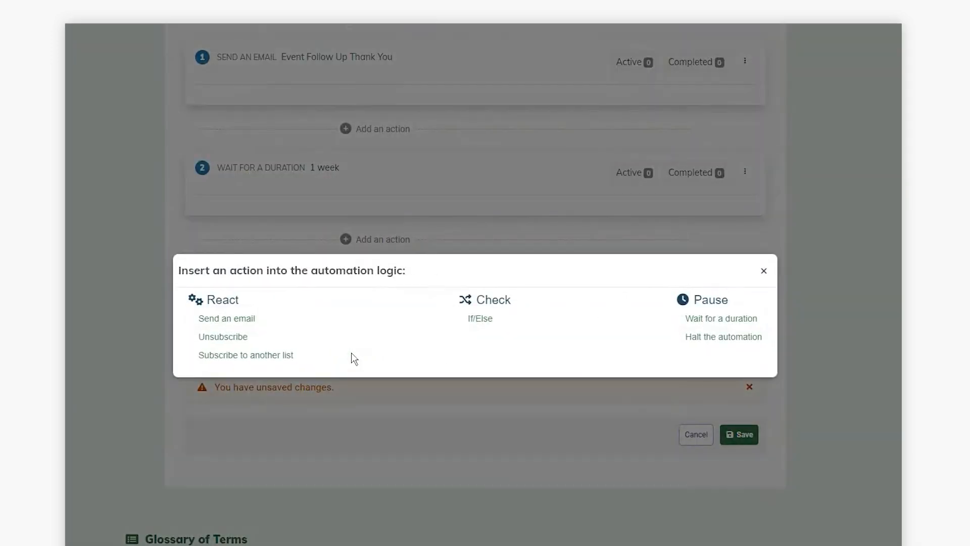
pyautogui.click(478, 319)
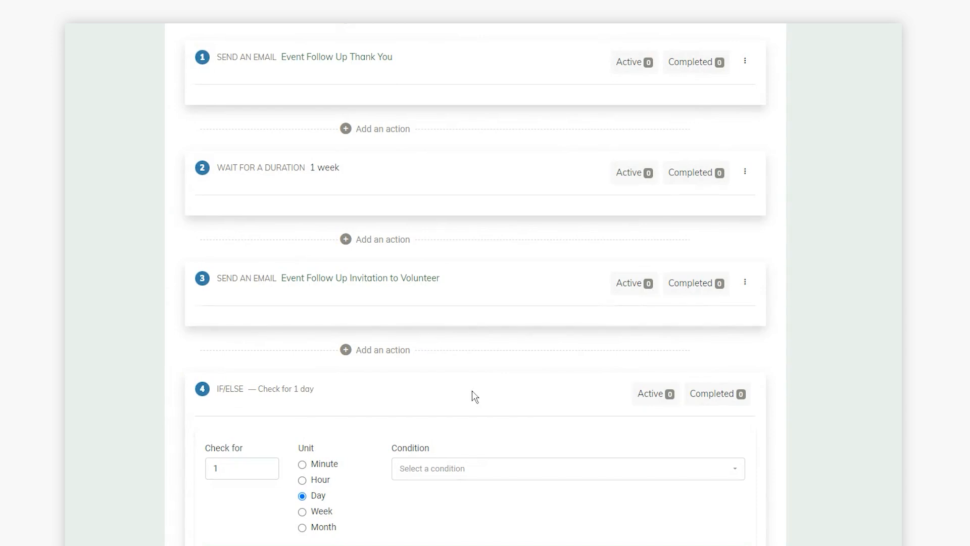
pyautogui.scroll(-4, 468, 394)
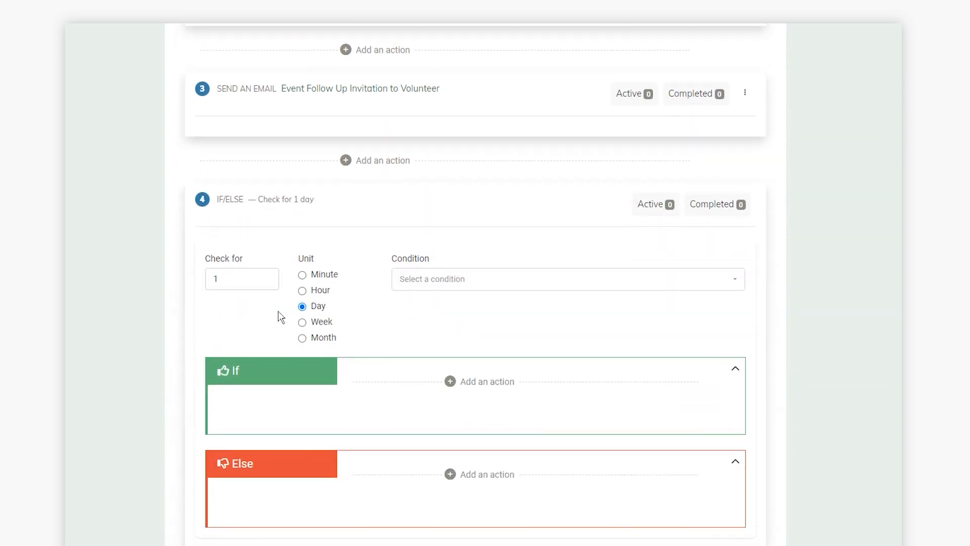
pyautogui.click(423, 285)
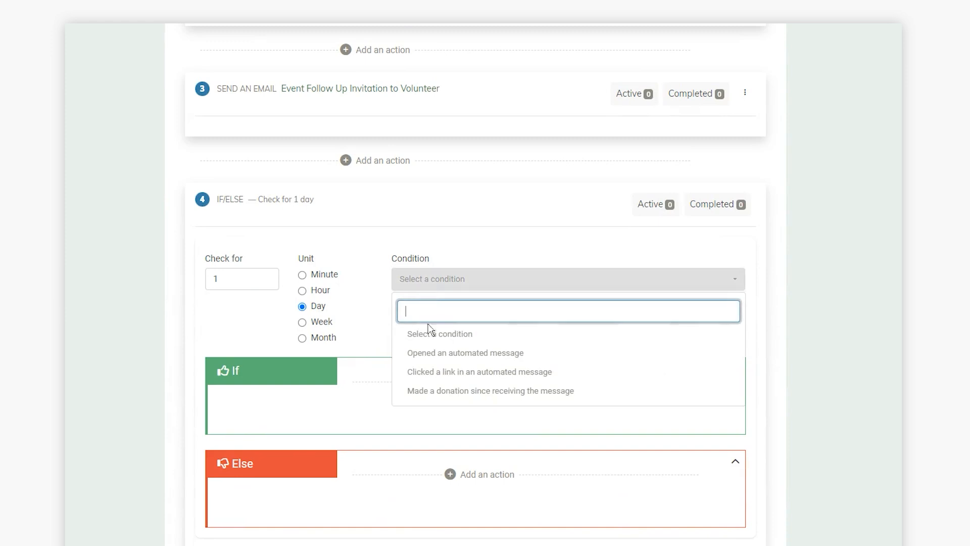
pyautogui.click(429, 353)
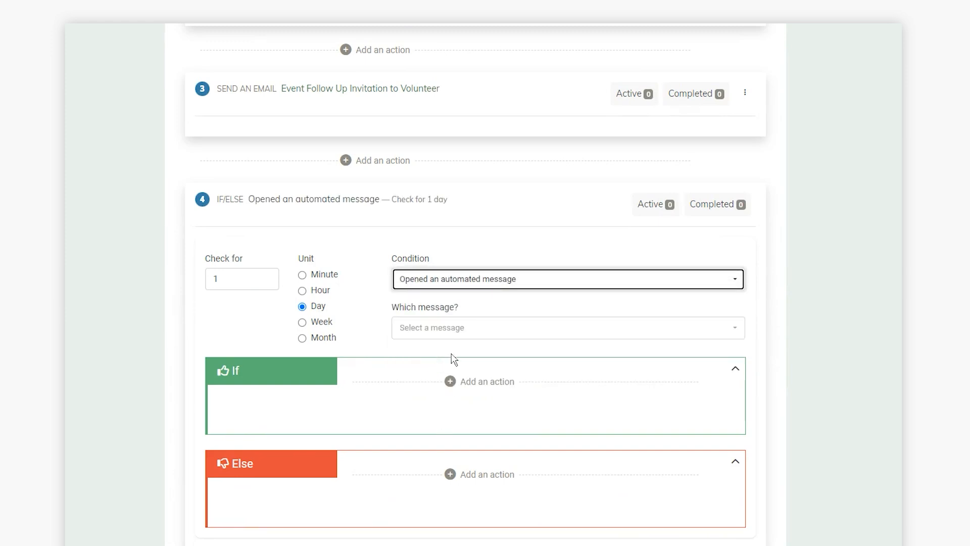
pyautogui.click(453, 336)
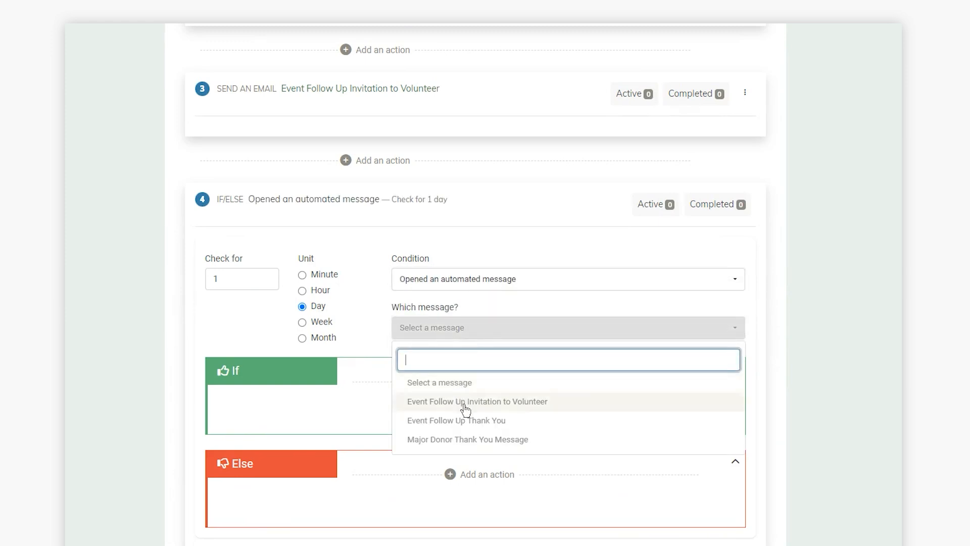
pyautogui.click(462, 402)
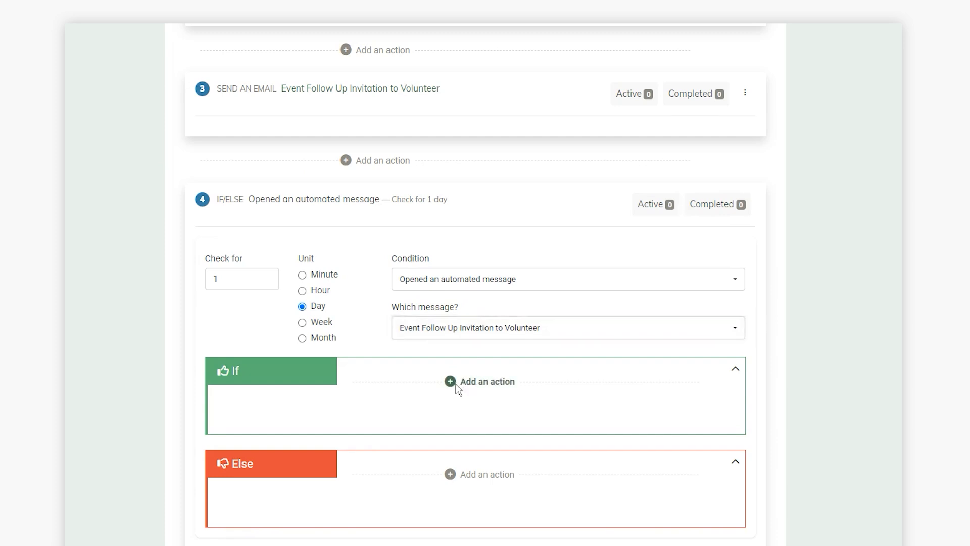
# Add an action to the If branch that subscribes the person to the Volunteer Opportunities list
pyautogui.click(456, 386)
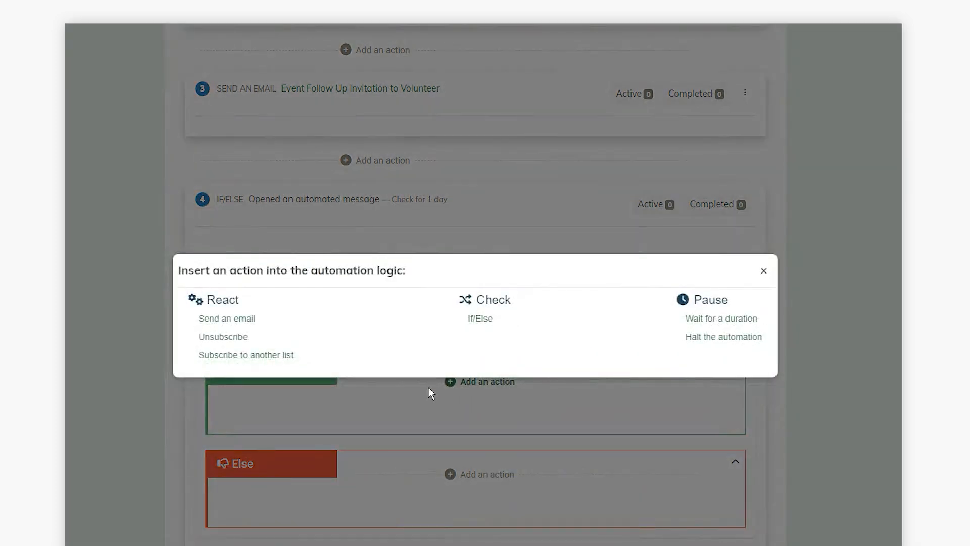
pyautogui.click(226, 356)
pyautogui.scroll(-4, 536, 466)
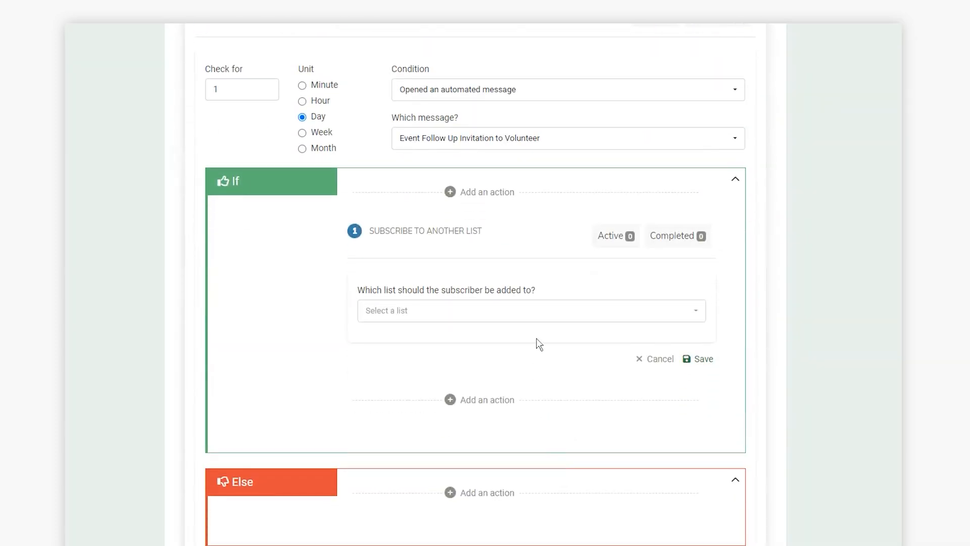
pyautogui.click(539, 320)
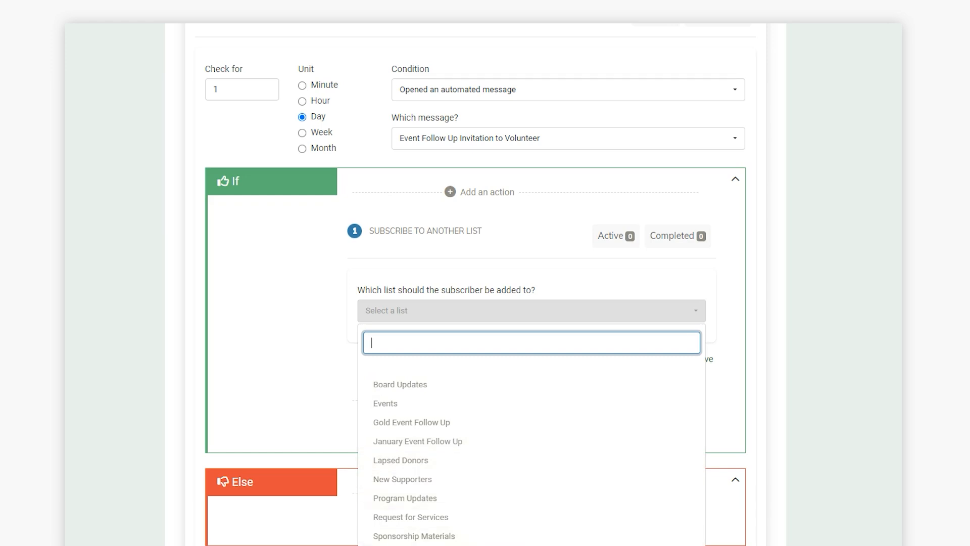
pyautogui.click(556, 539)
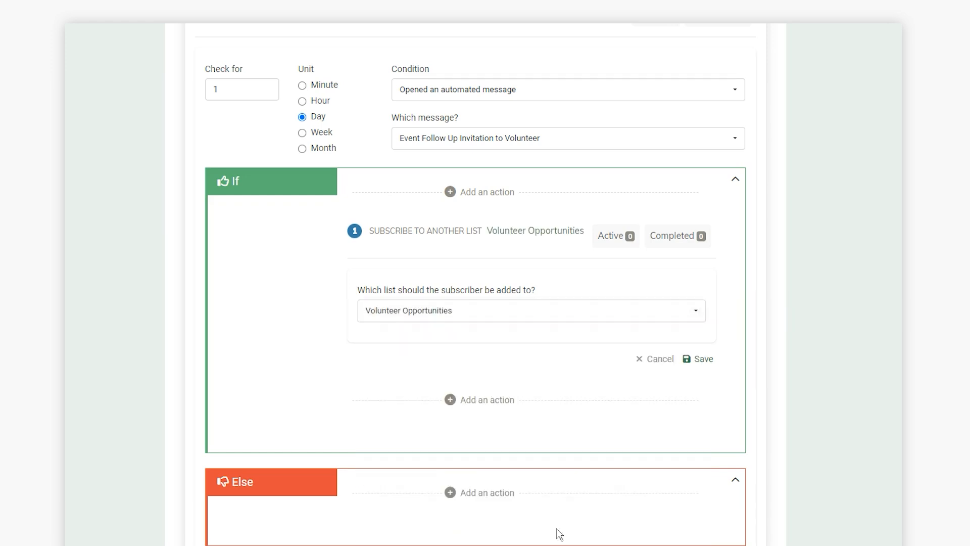
# Save the list subscription action, the If/Else check and the whole campaign logic
pyautogui.click(703, 359)
pyautogui.click(740, 509)
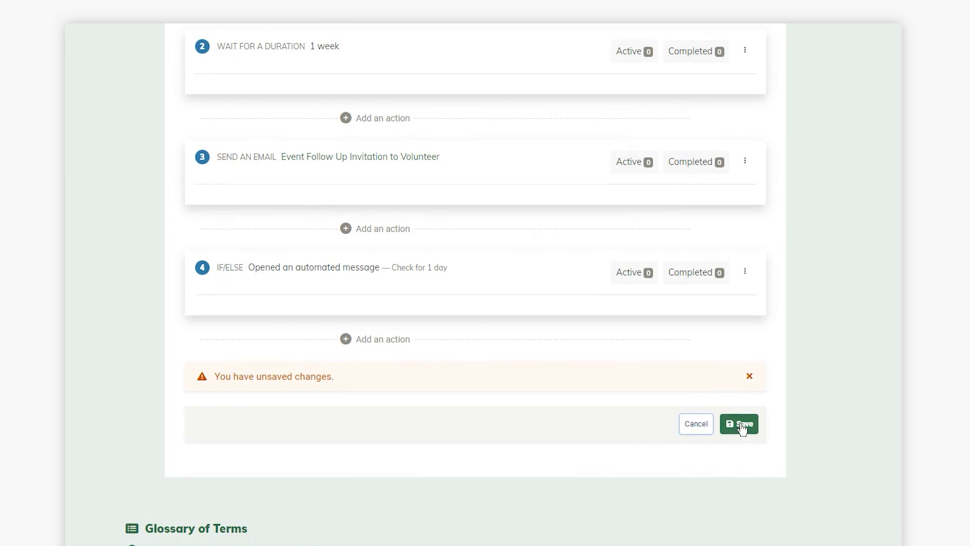
pyautogui.click(741, 424)
# Review the campaign's basic settings, including its entry trigger, and the full sequence of actions
pyautogui.scroll(4, 485, 439)
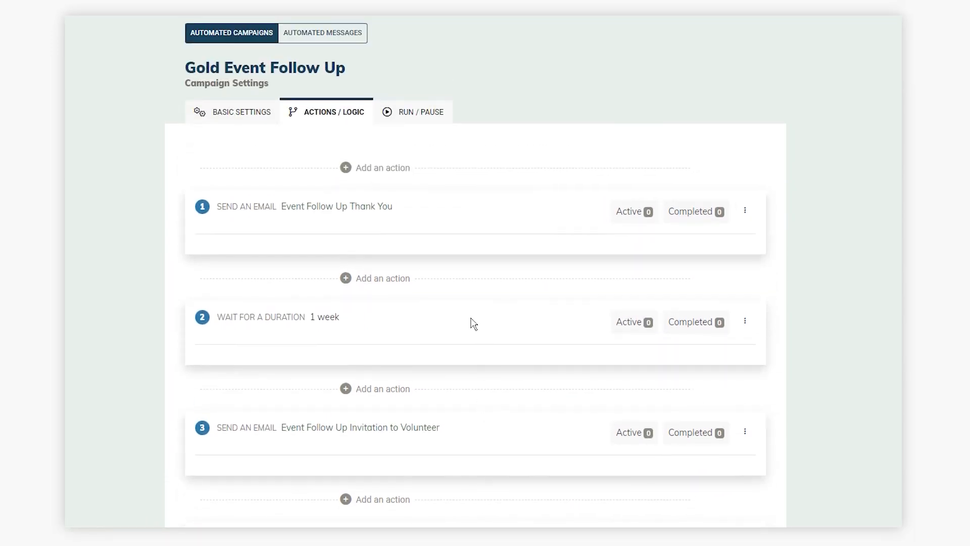
pyautogui.click(244, 116)
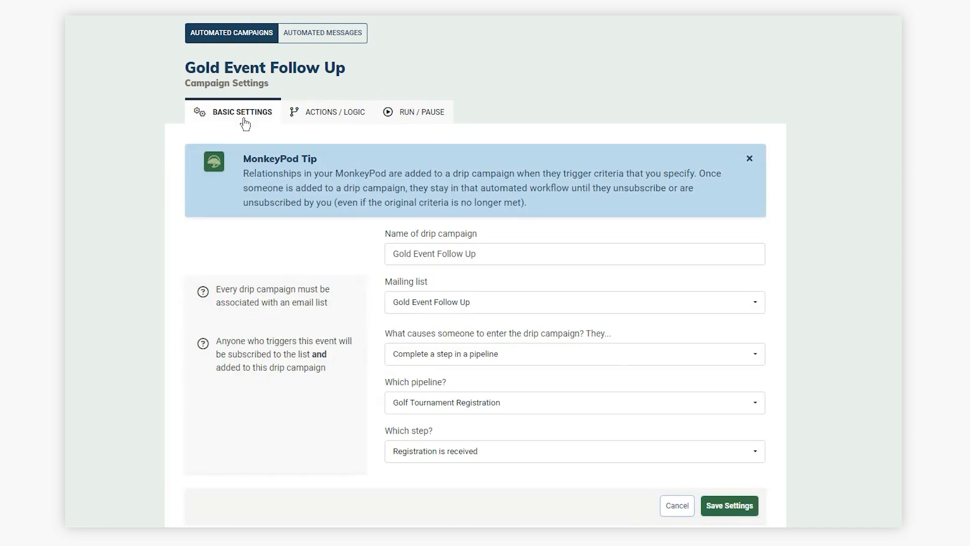
pyautogui.scroll(-1, 364, 361)
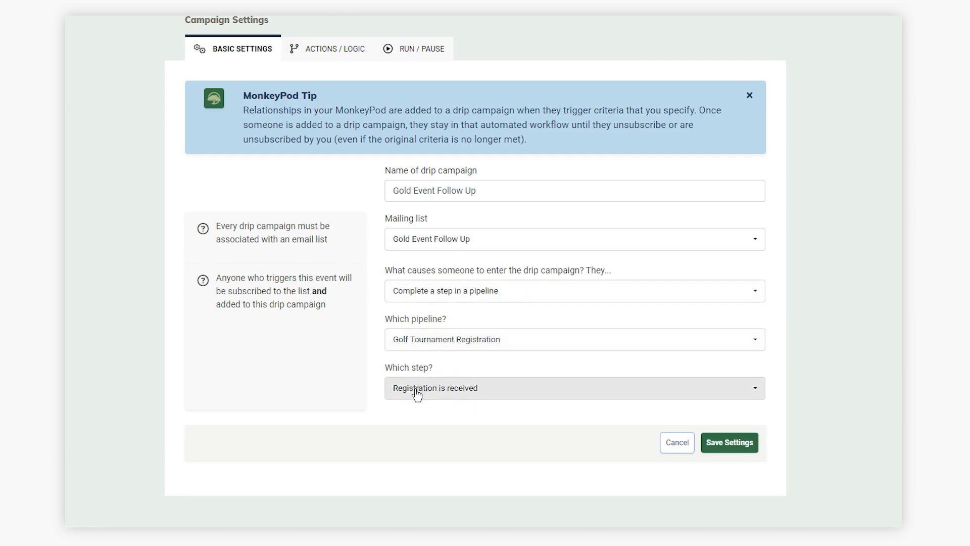
pyautogui.click(313, 59)
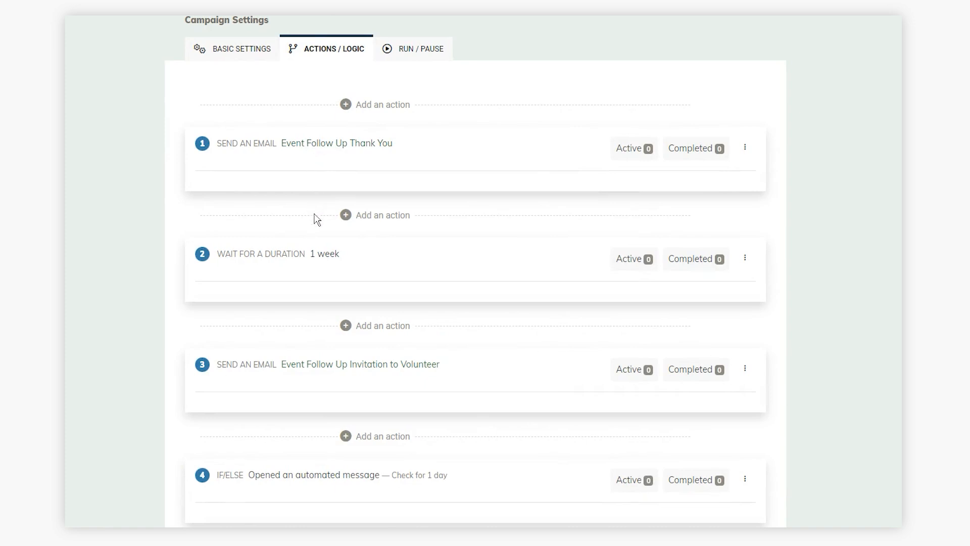
pyautogui.scroll(-3, 322, 251)
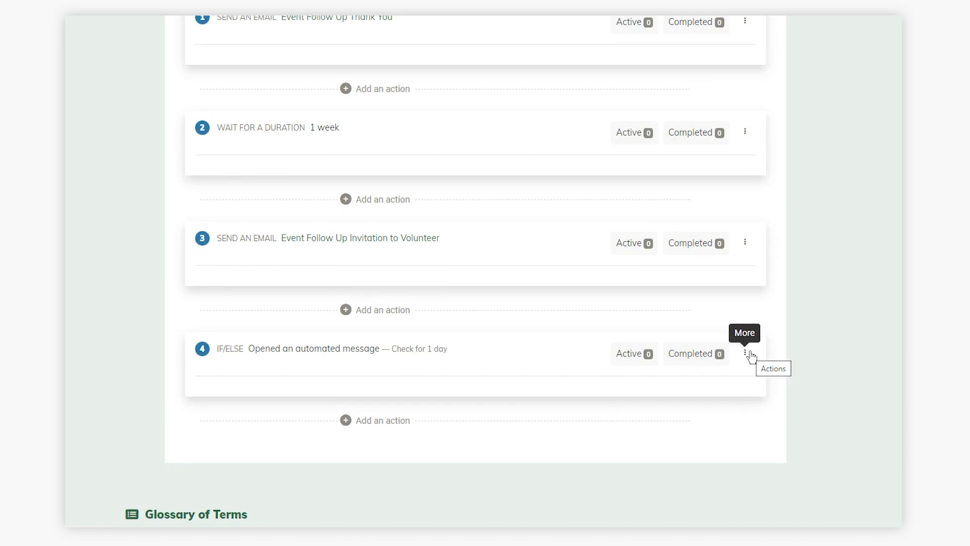
# Start running the paused Gold Event Follow Up campaign
pyautogui.scroll(4, 629, 364)
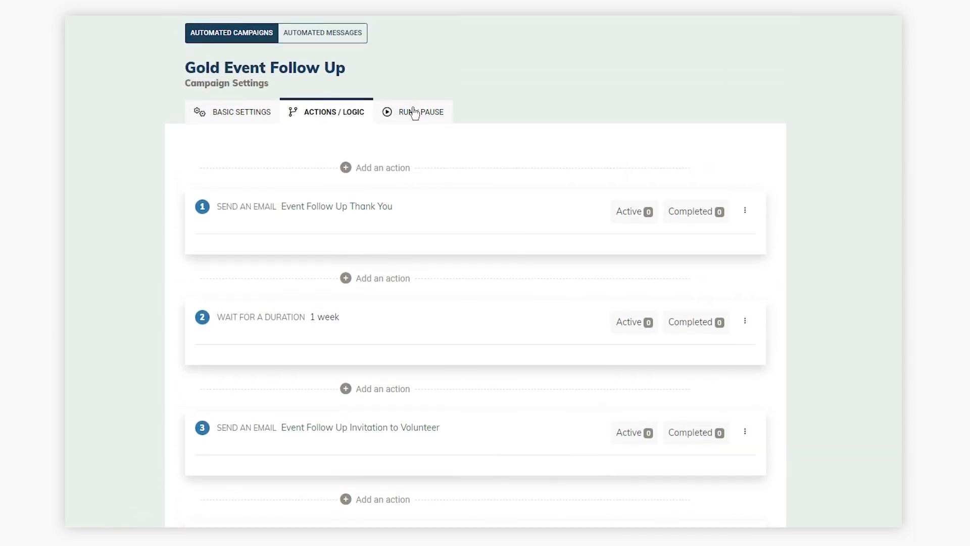
pyautogui.click(414, 113)
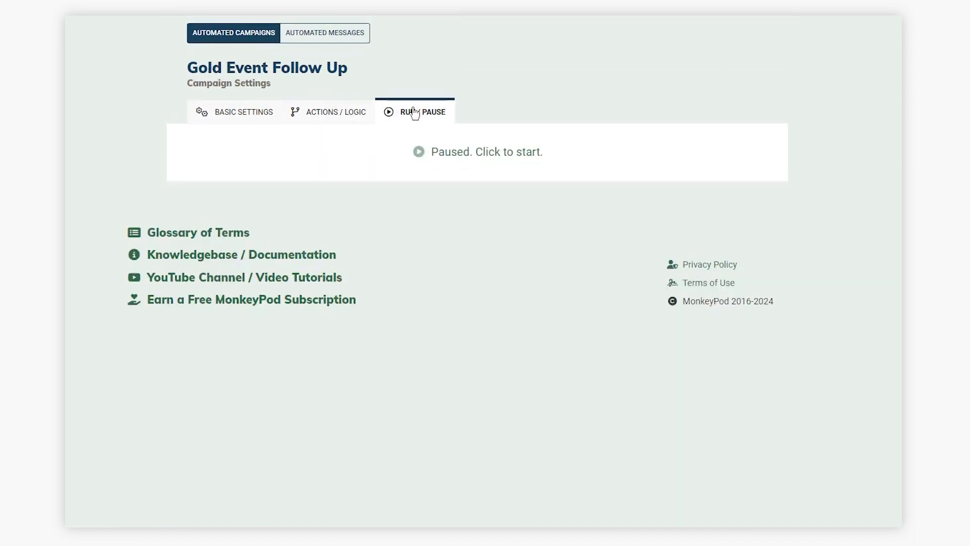
pyautogui.click(499, 152)
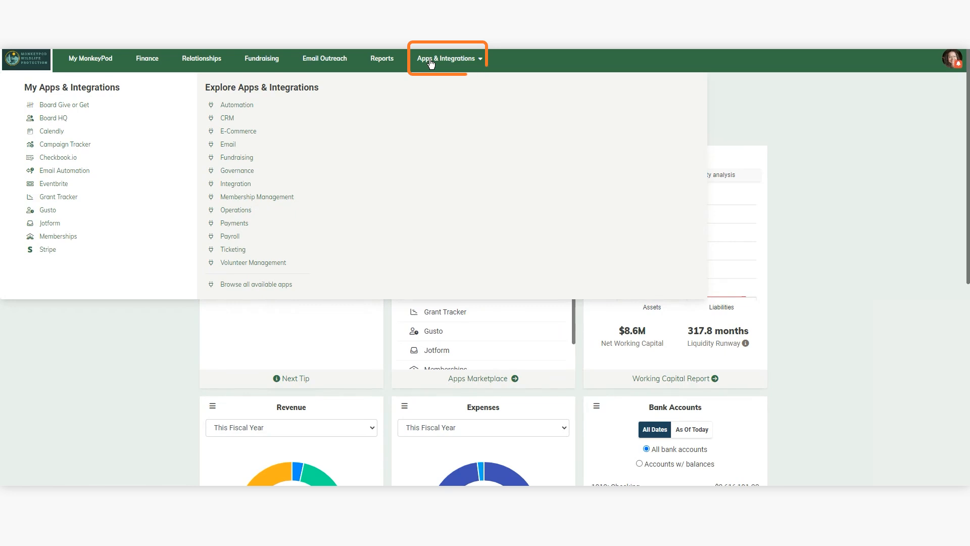
# Find Email Automation among the email apps in the marketplace and open its management page
pyautogui.click(228, 145)
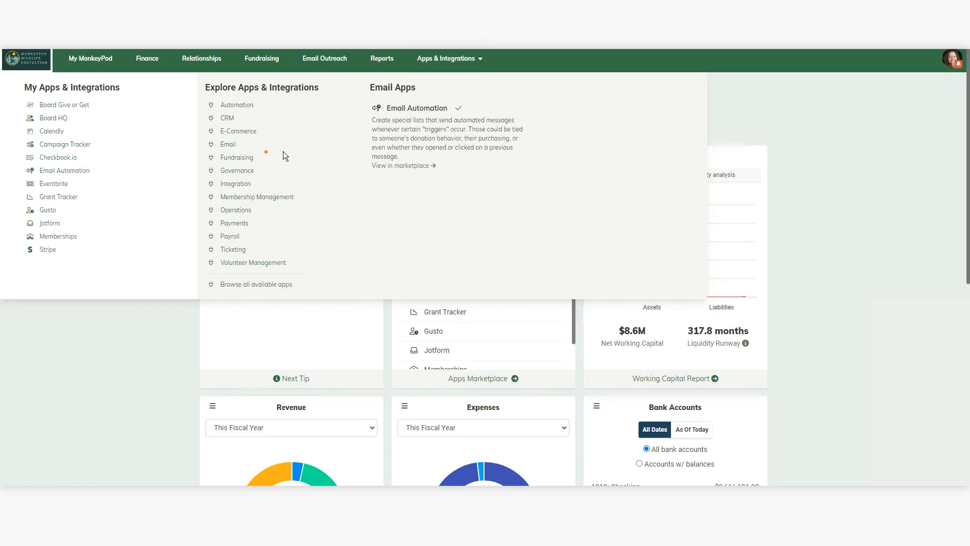
pyautogui.click(390, 167)
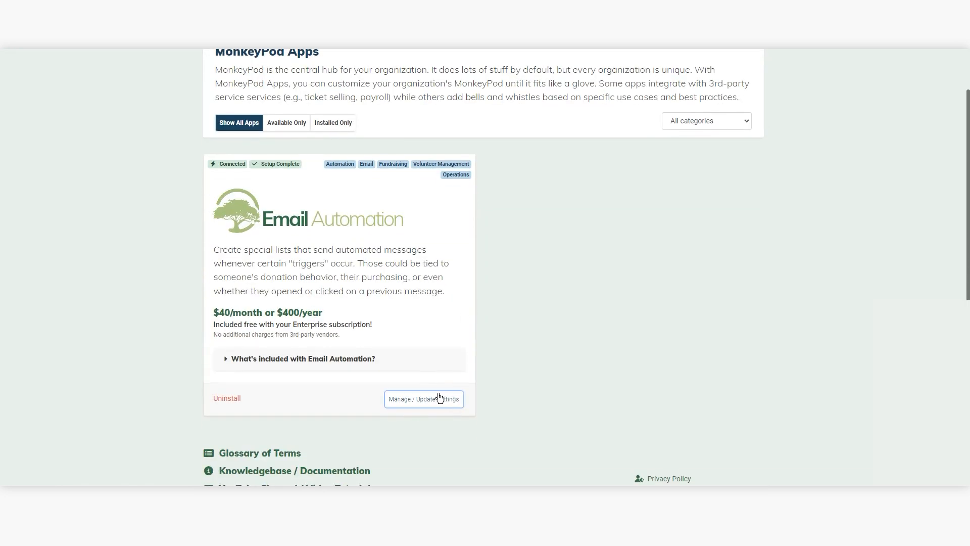
pyautogui.click(409, 403)
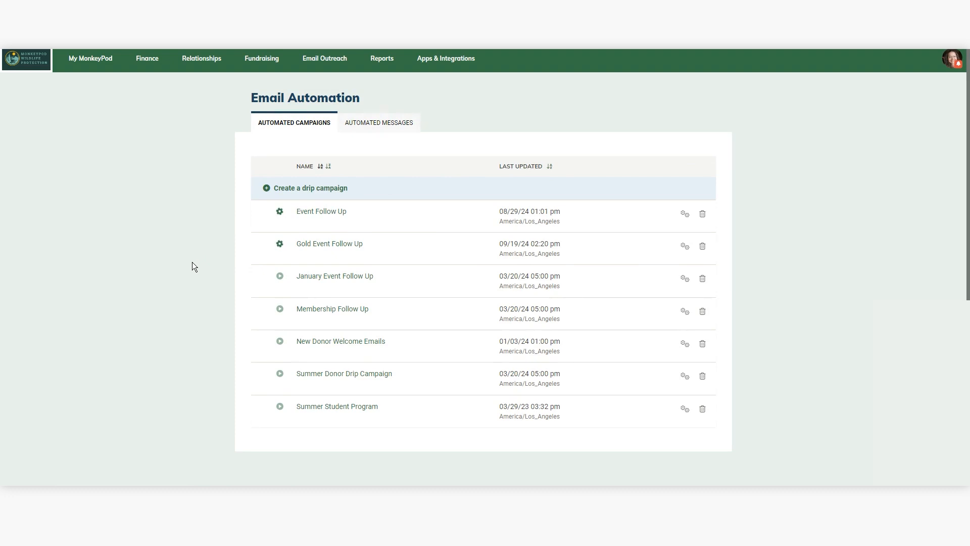